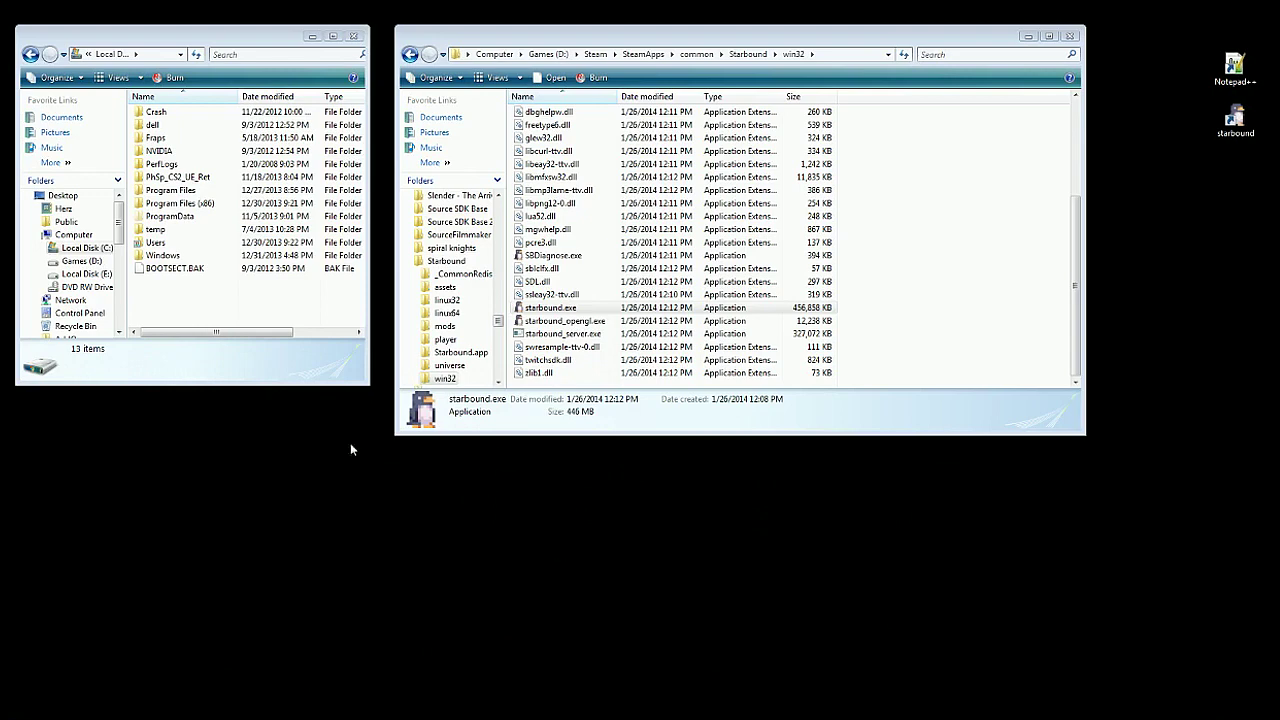
Open the Program Files folder and go up to the Starbound game folder.
{"action": "double_click", "coordinate": [172, 189]}
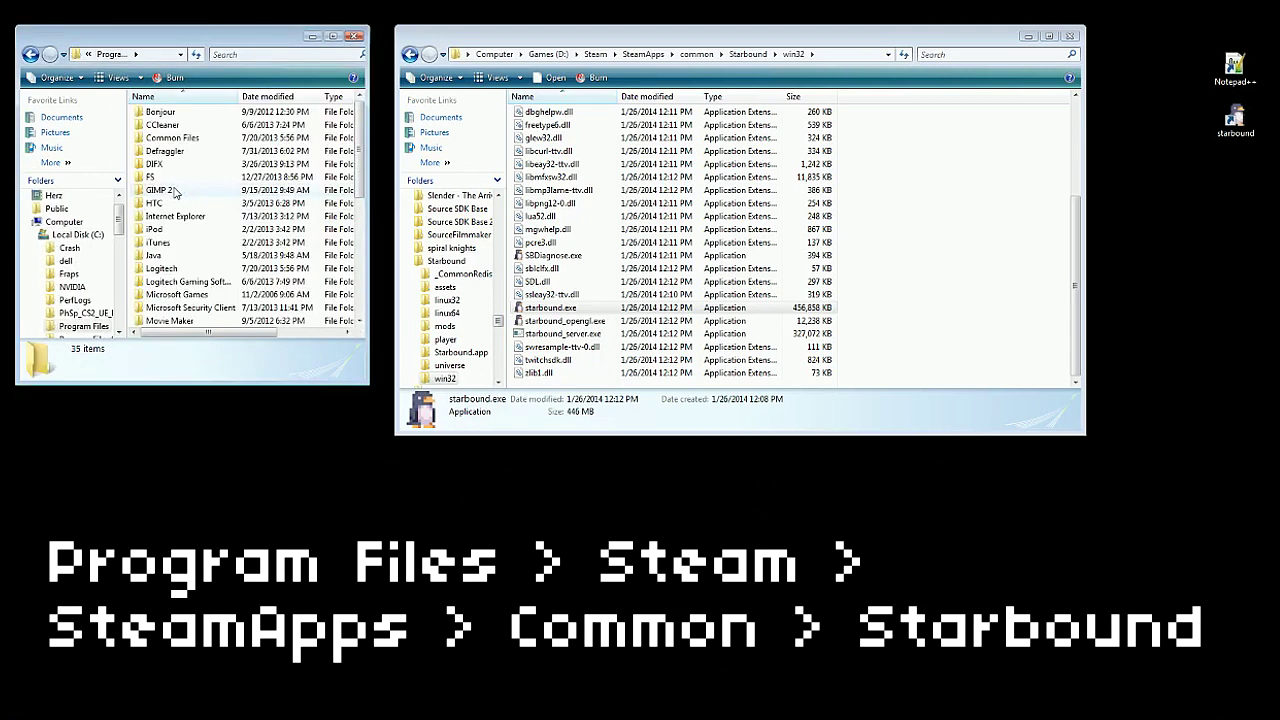
{"action": "scroll", "coordinate": [202, 280], "scroll_direction": "down", "scroll_amount": 5}
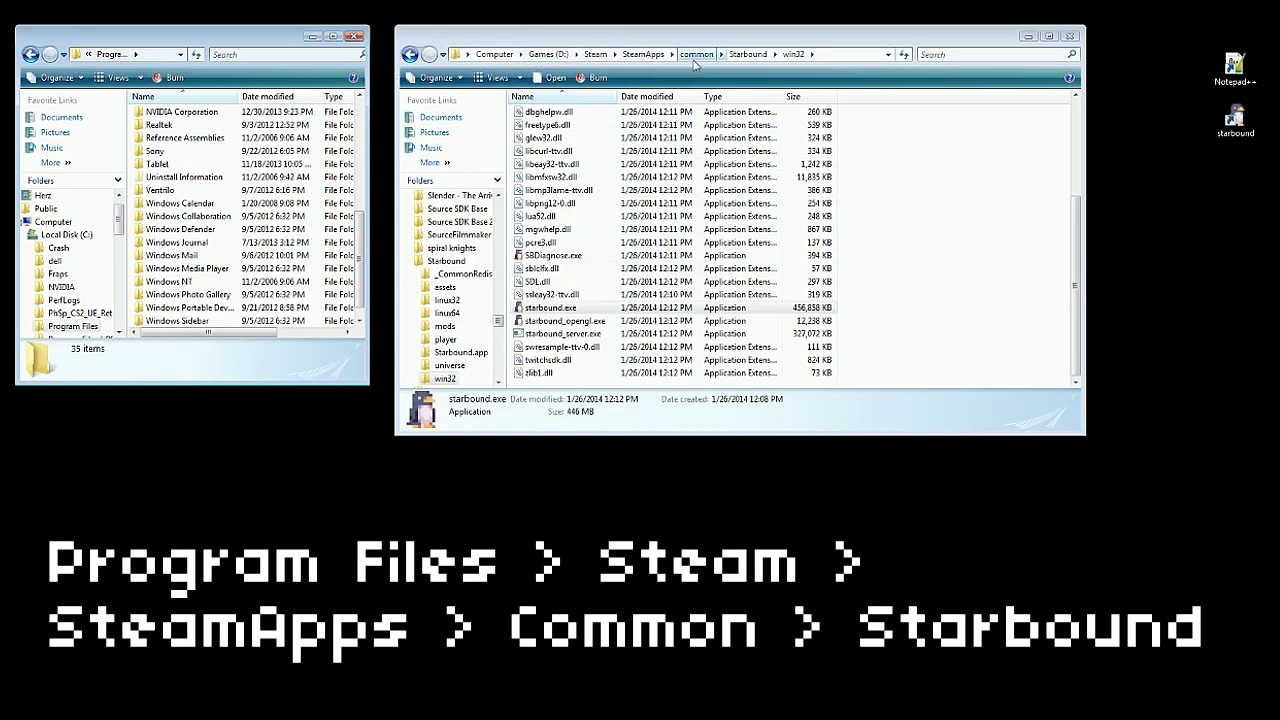
{"action": "left_click", "coordinate": [746, 54]}
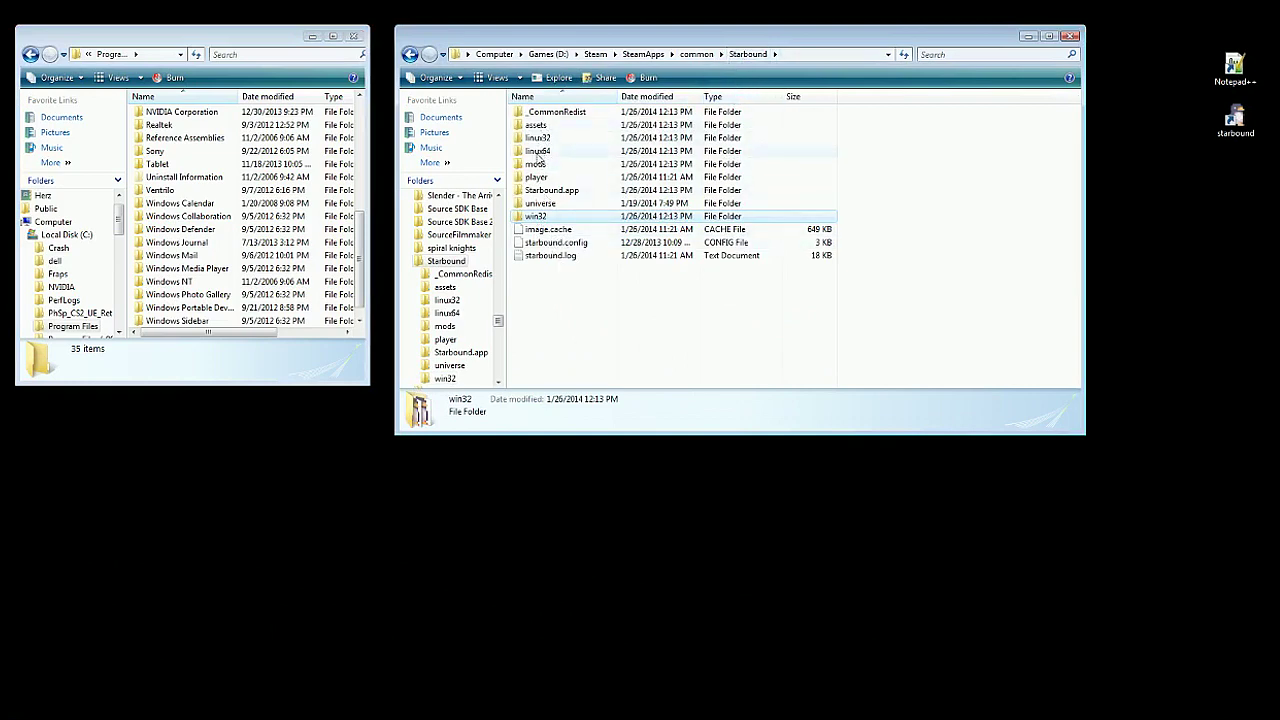
Look inside the win32 and assets subfolders, return to Starbound, and close the Program Files window.
{"action": "double_click", "coordinate": [534, 218]}
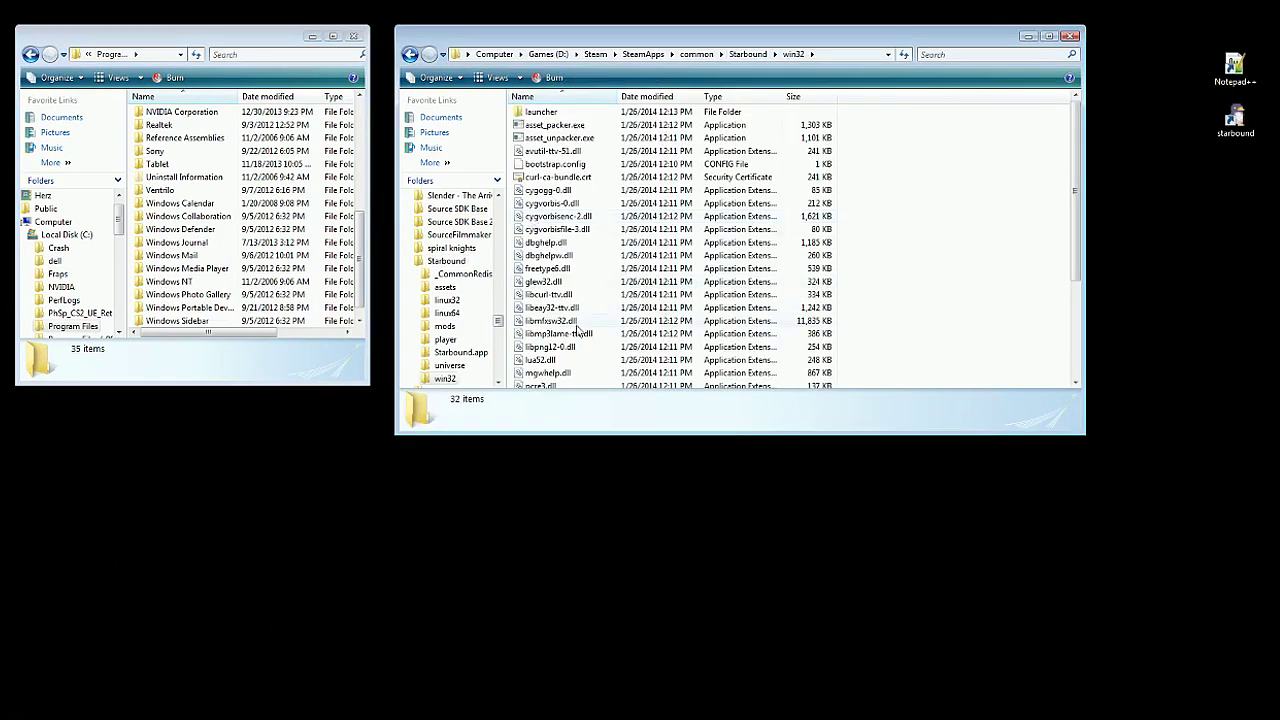
{"action": "key", "text": "BackSpace"}
{"action": "double_click", "coordinate": [536, 124]}
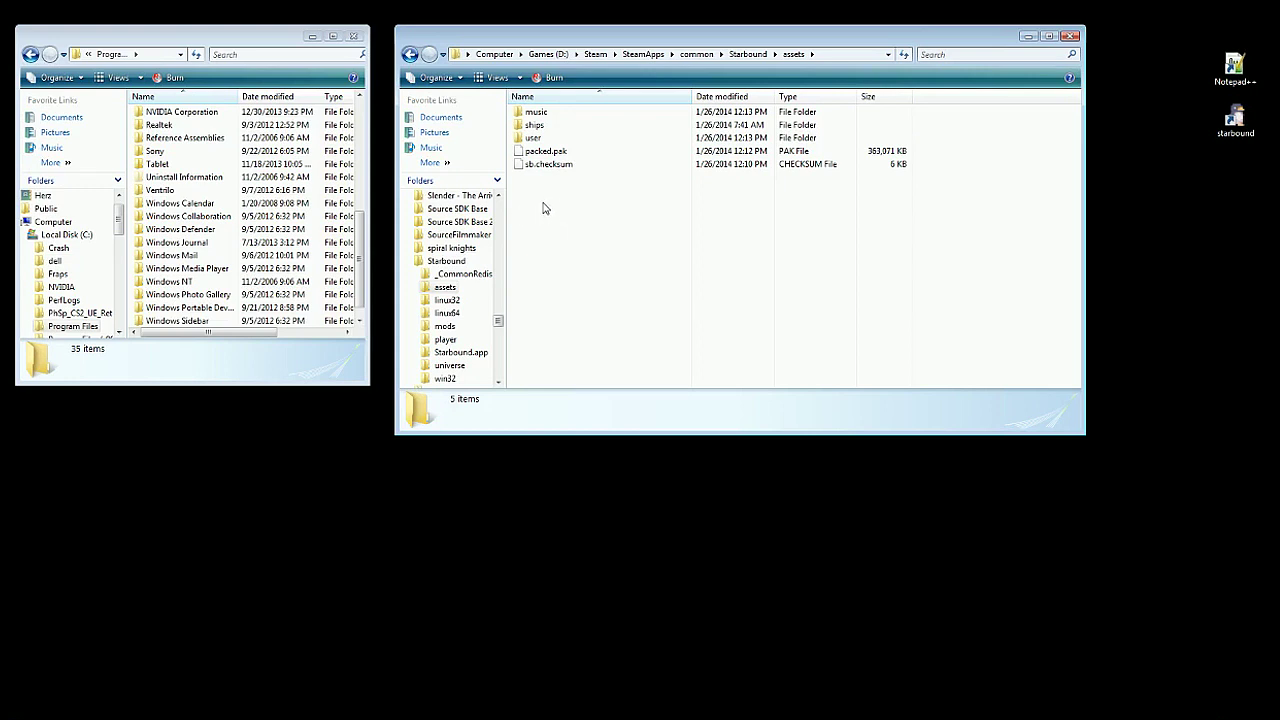
{"action": "key", "text": "BackSpace"}
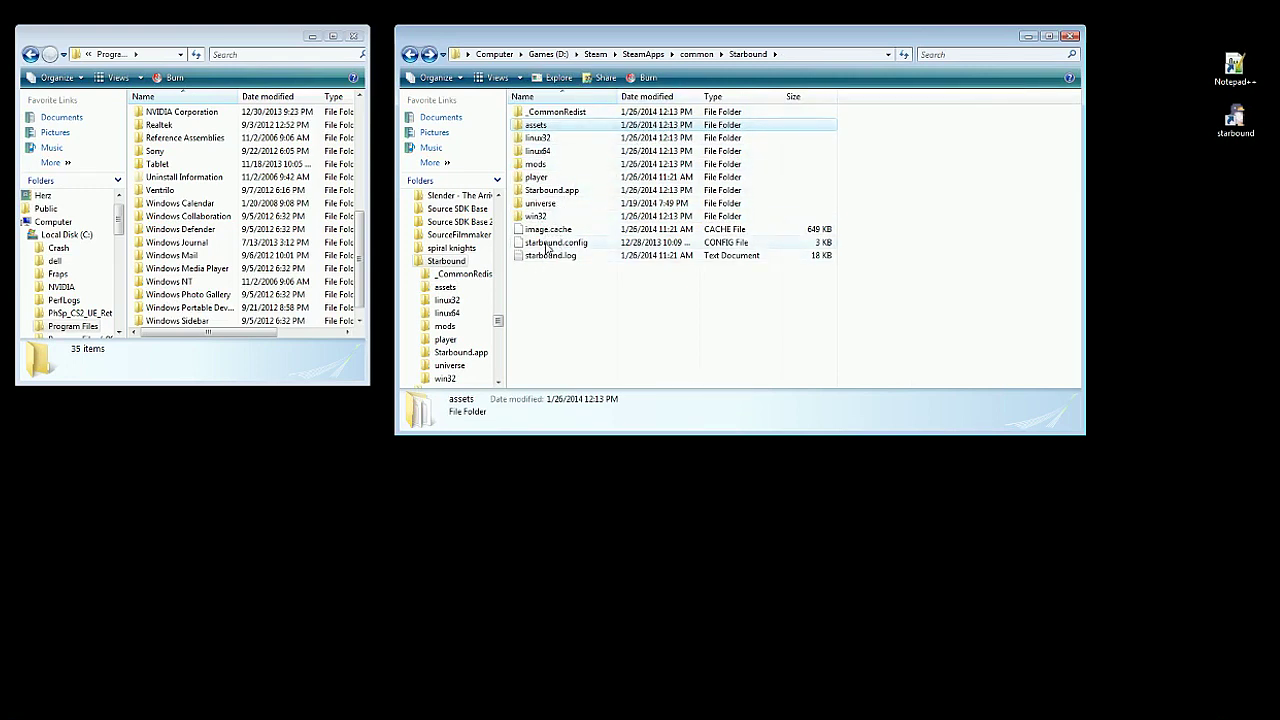
{"action": "left_click", "coordinate": [353, 36]}
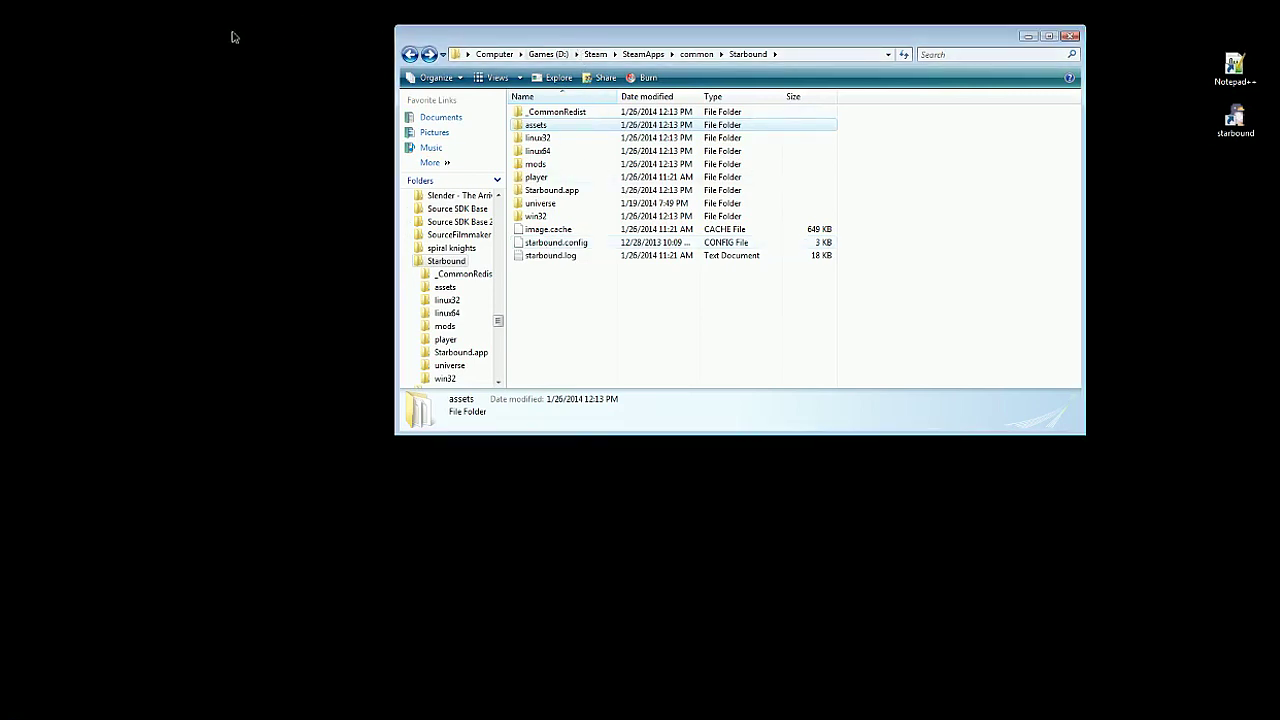
Open starbound.config in Notepad++ using its Edit with Notepad++ context-menu entry.
{"action": "left_click_drag", "start_coordinate": [576, 40], "coordinate": [204, 22]}
{"action": "right_click", "coordinate": [178, 226]}
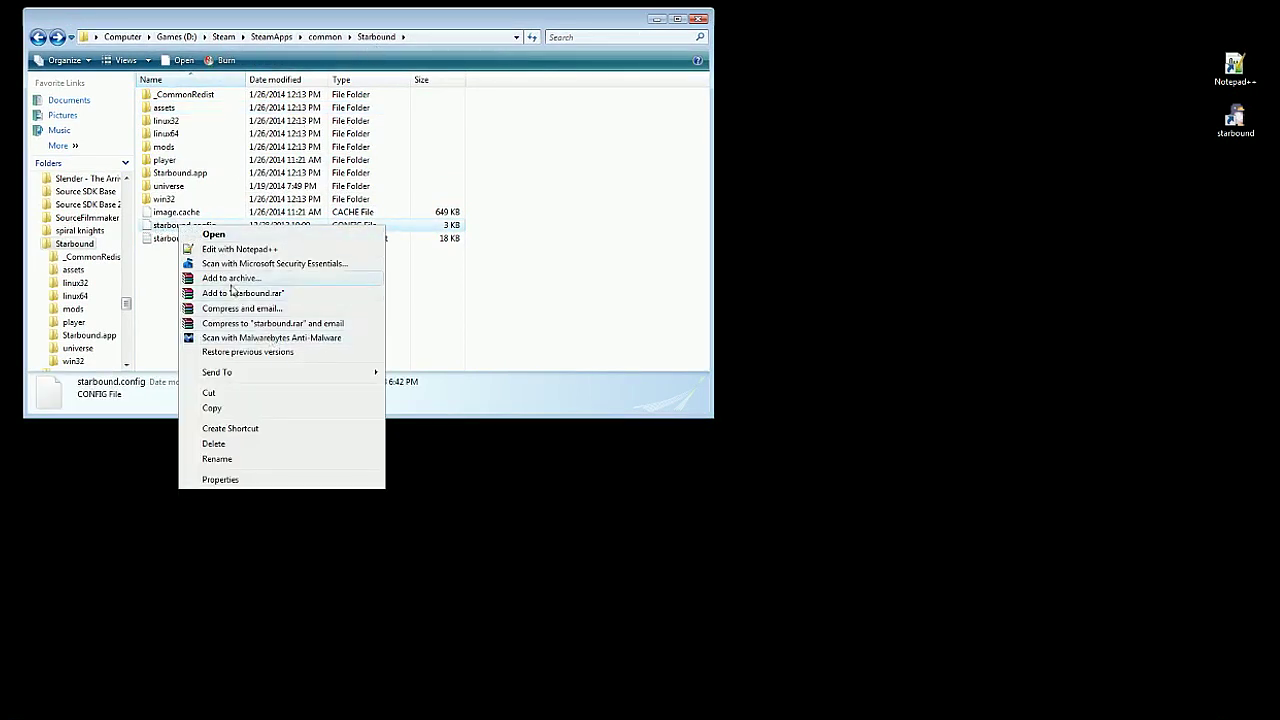
{"action": "left_click", "coordinate": [222, 250]}
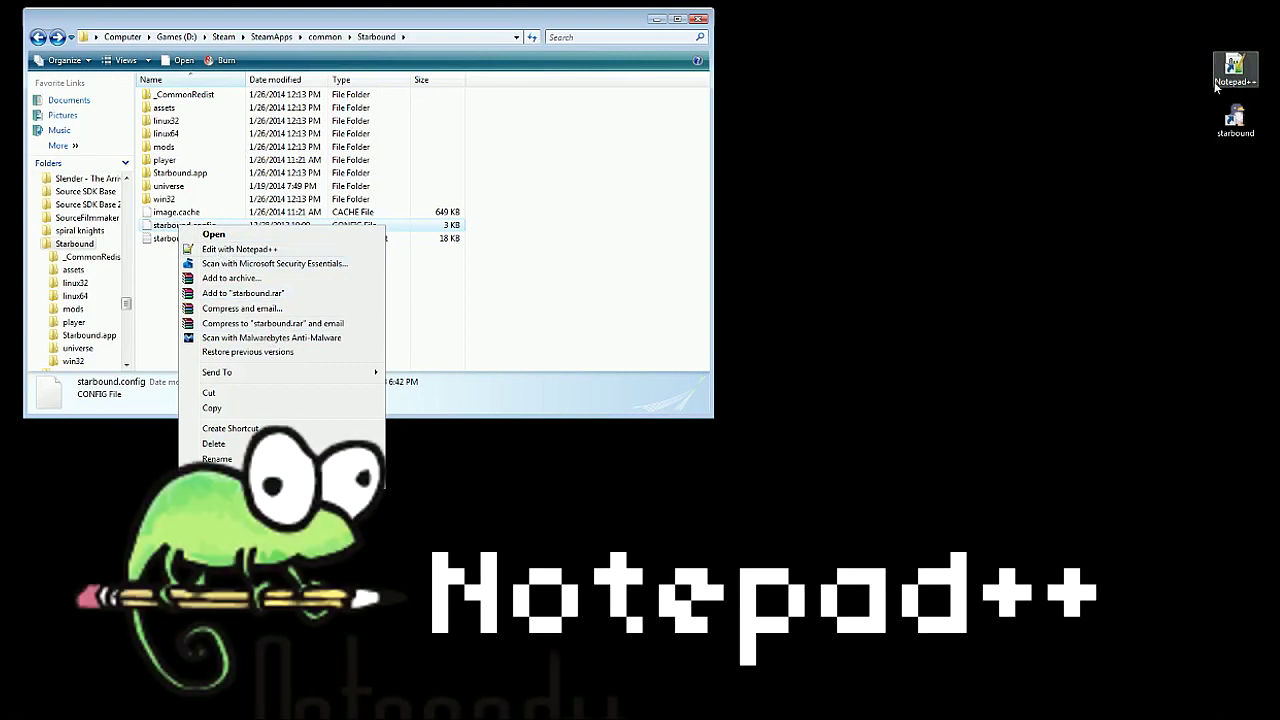
{"action": "left_click", "coordinate": [237, 252]}
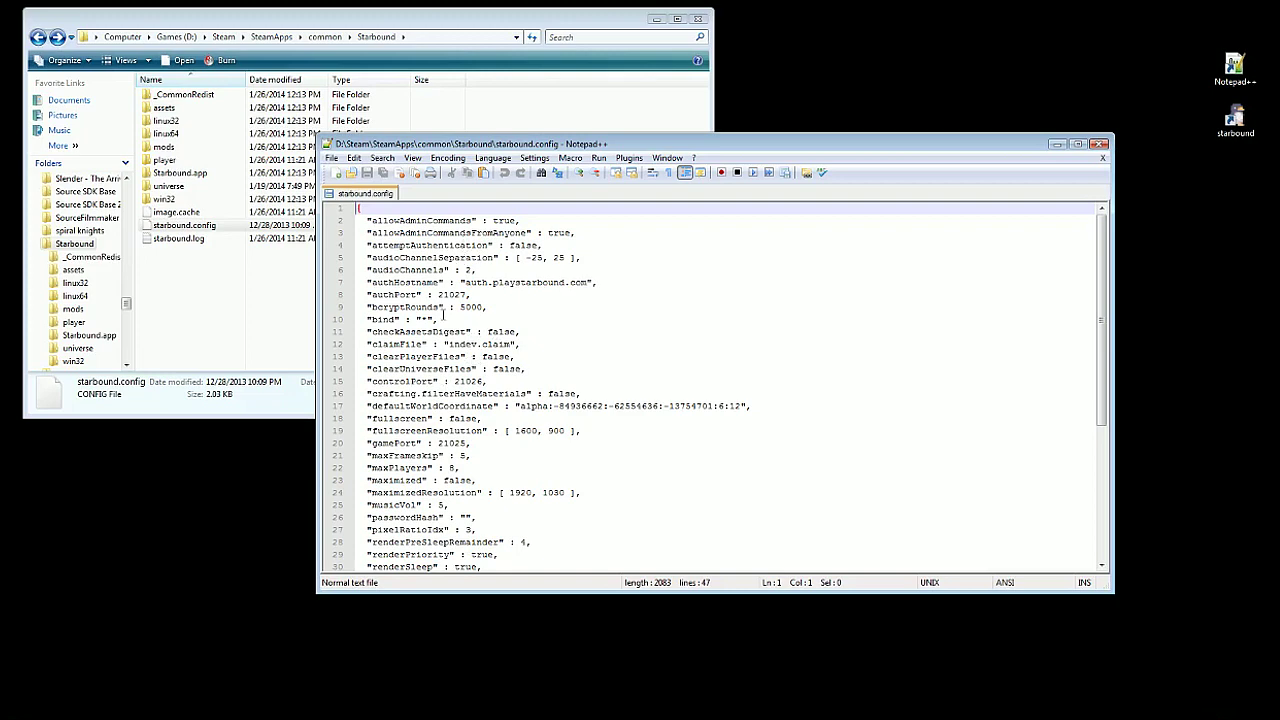
Scroll to line 34 and place the cursor in serverPasswords' empty first entry.
{"action": "scroll", "coordinate": [487, 419], "scroll_direction": "down", "scroll_amount": 3}
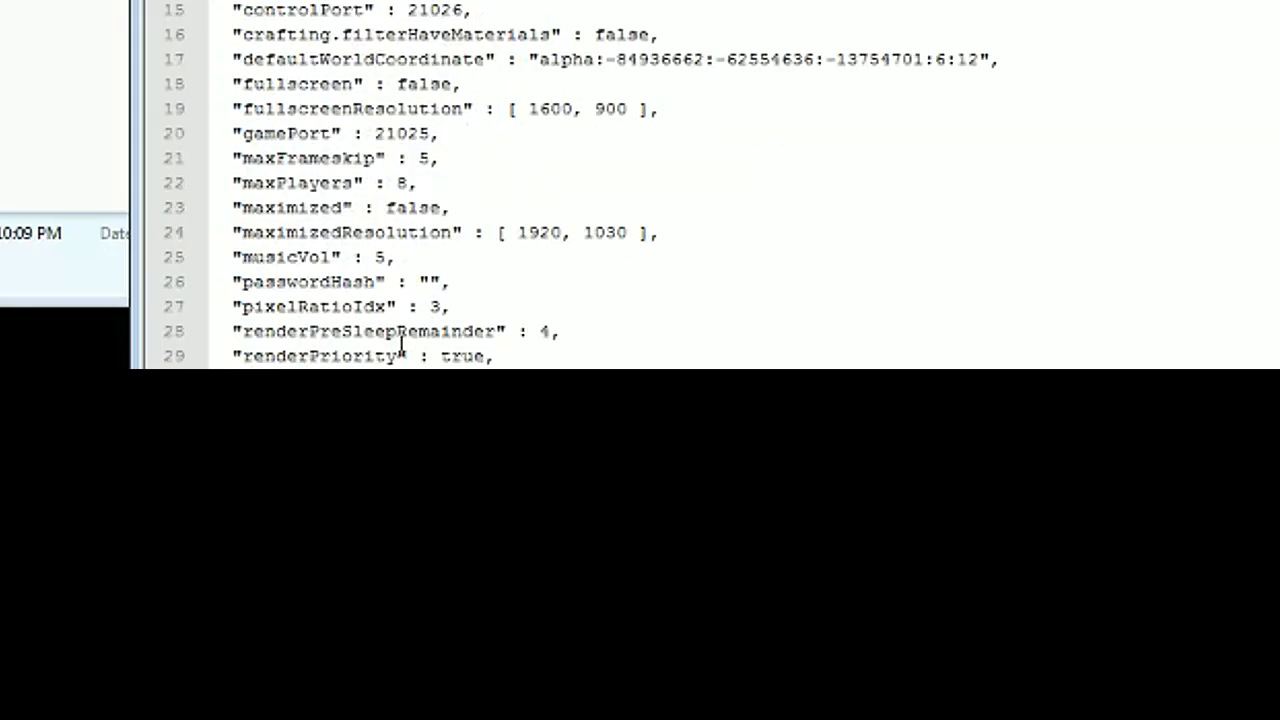
{"action": "scroll", "coordinate": [420, 310], "scroll_direction": "up", "scroll_amount": 3}
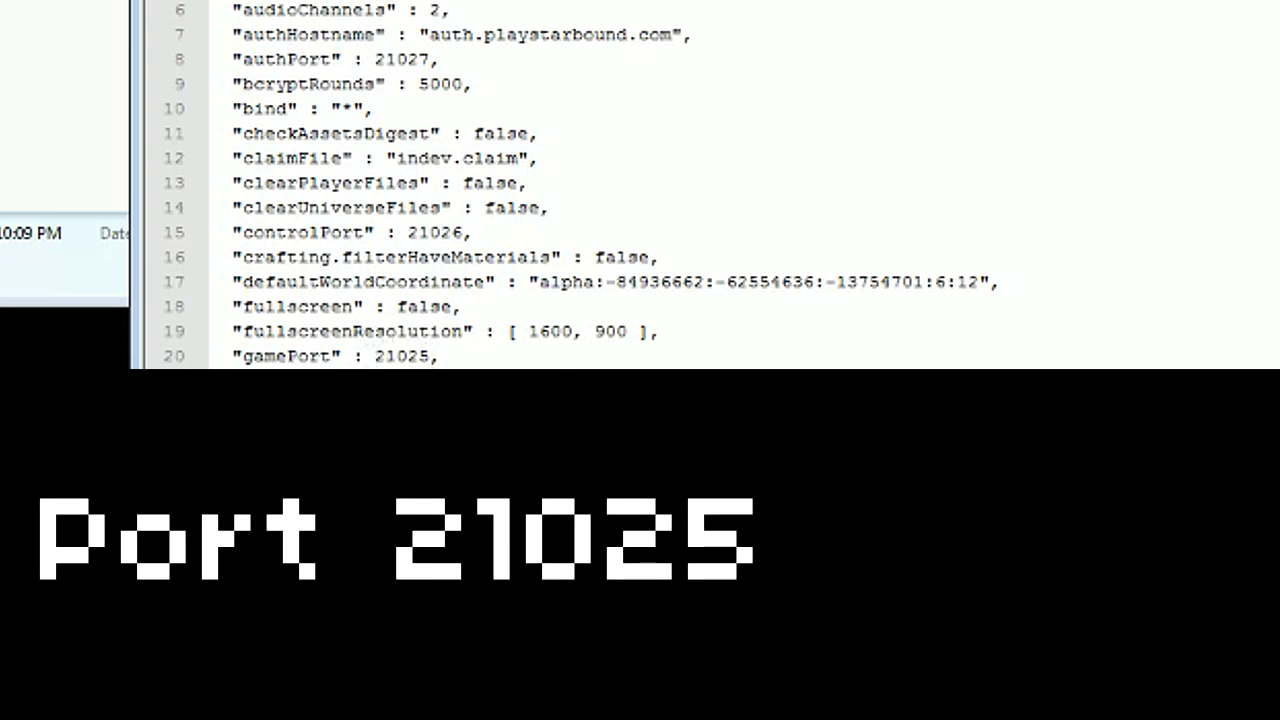
{"action": "scroll", "coordinate": [545, 335], "scroll_direction": "down", "scroll_amount": 1}
{"action": "scroll", "coordinate": [545, 335], "scroll_direction": "down", "scroll_amount": 2}
{"action": "scroll", "coordinate": [548, 340], "scroll_direction": "down", "scroll_amount": 1}
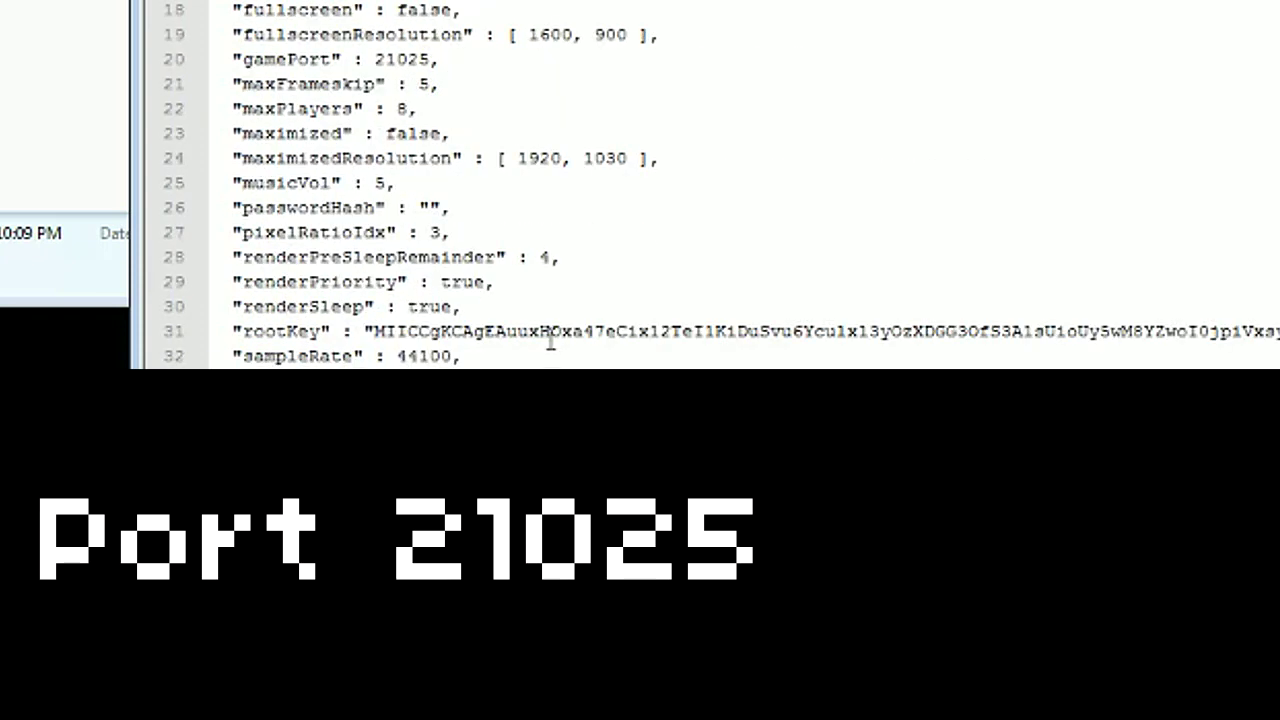
{"action": "scroll", "coordinate": [550, 345], "scroll_direction": "down", "scroll_amount": 1}
{"action": "scroll", "coordinate": [540, 352], "scroll_direction": "down", "scroll_amount": 1}
{"action": "scroll", "coordinate": [543, 354], "scroll_direction": "up", "scroll_amount": 2}
{"action": "scroll", "coordinate": [530, 358], "scroll_direction": "down", "scroll_amount": 1}
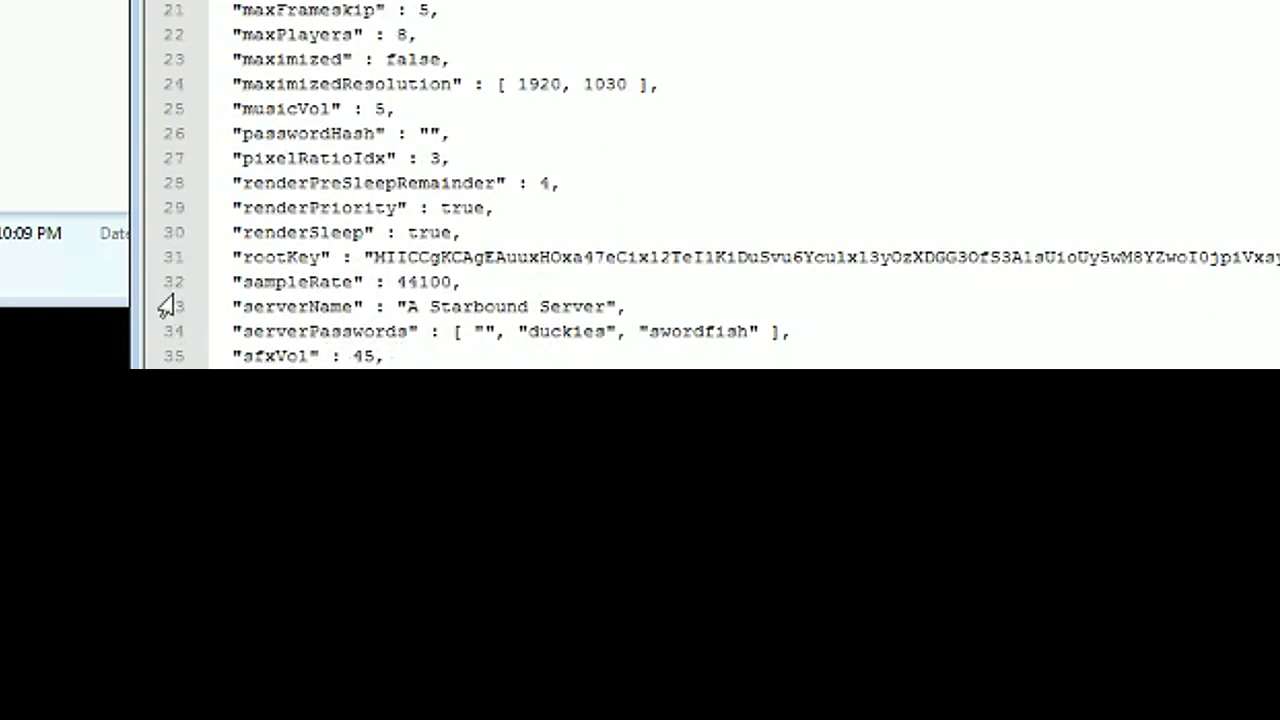
{"action": "left_click", "coordinate": [483, 331]}
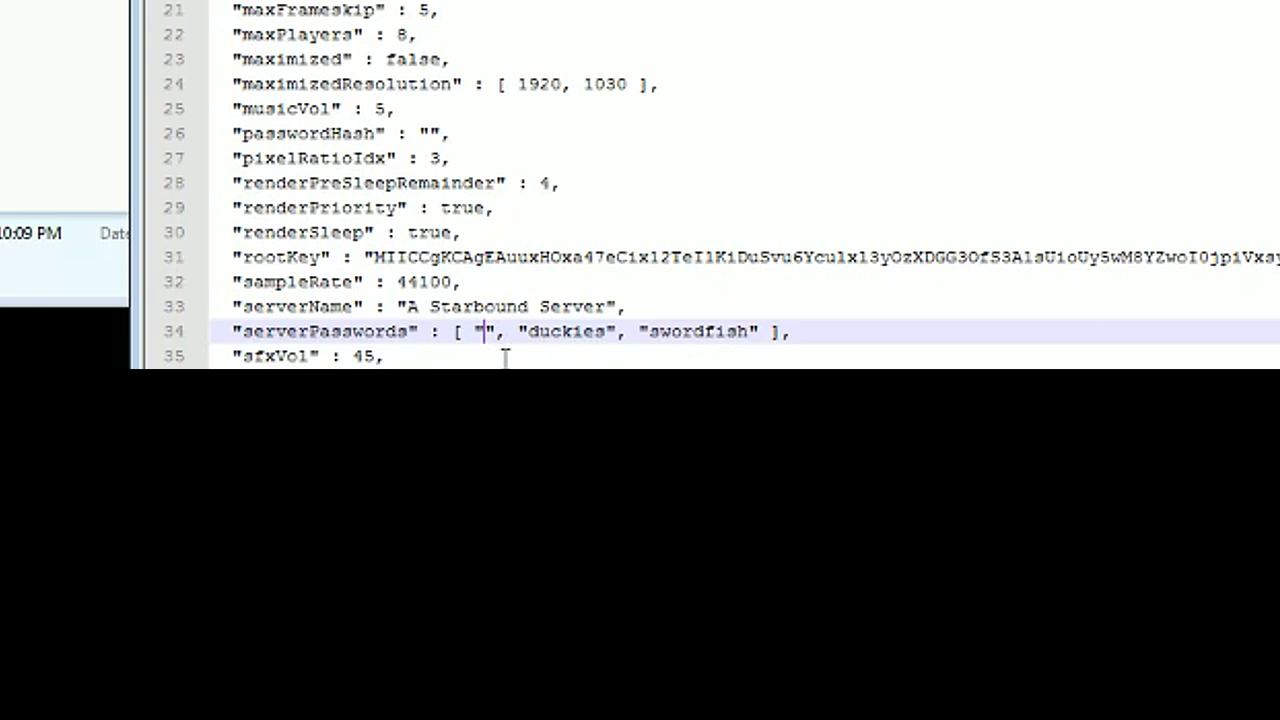
Enter 'password' as the first entry and delete the duckies and swordfish defaults.
{"action": "type", "text": "passwor"}
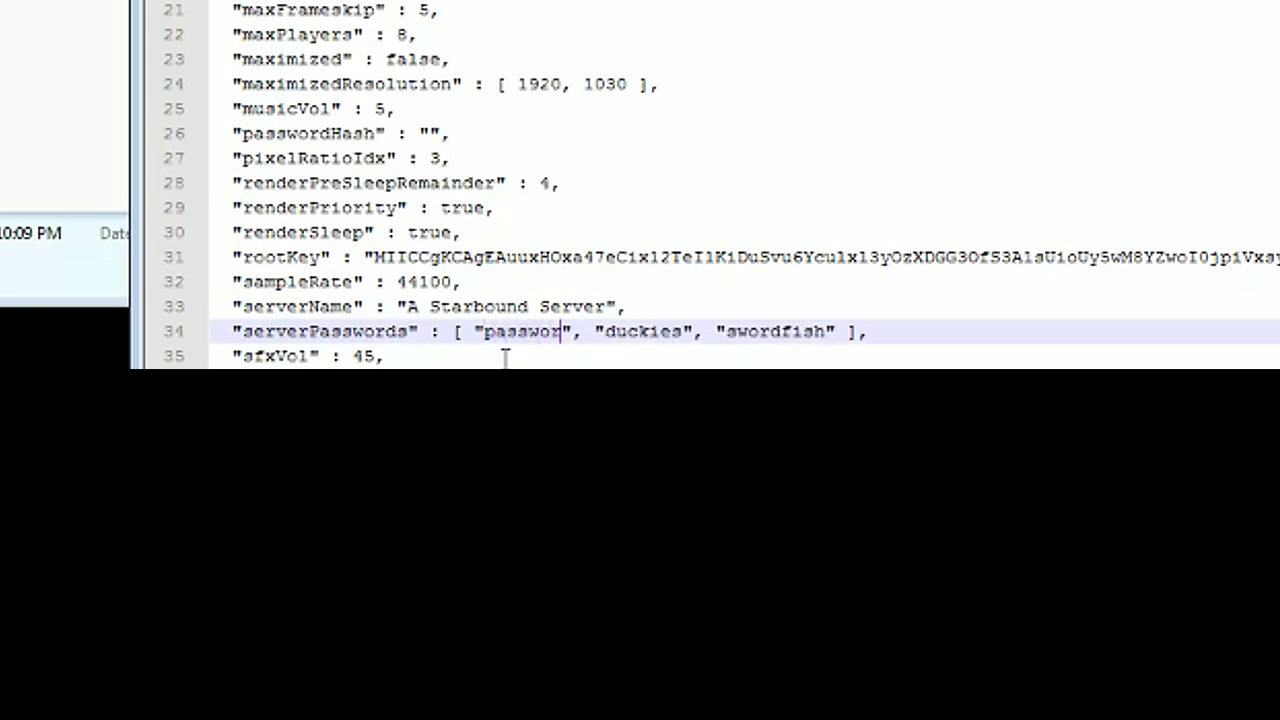
{"action": "type", "text": "d"}
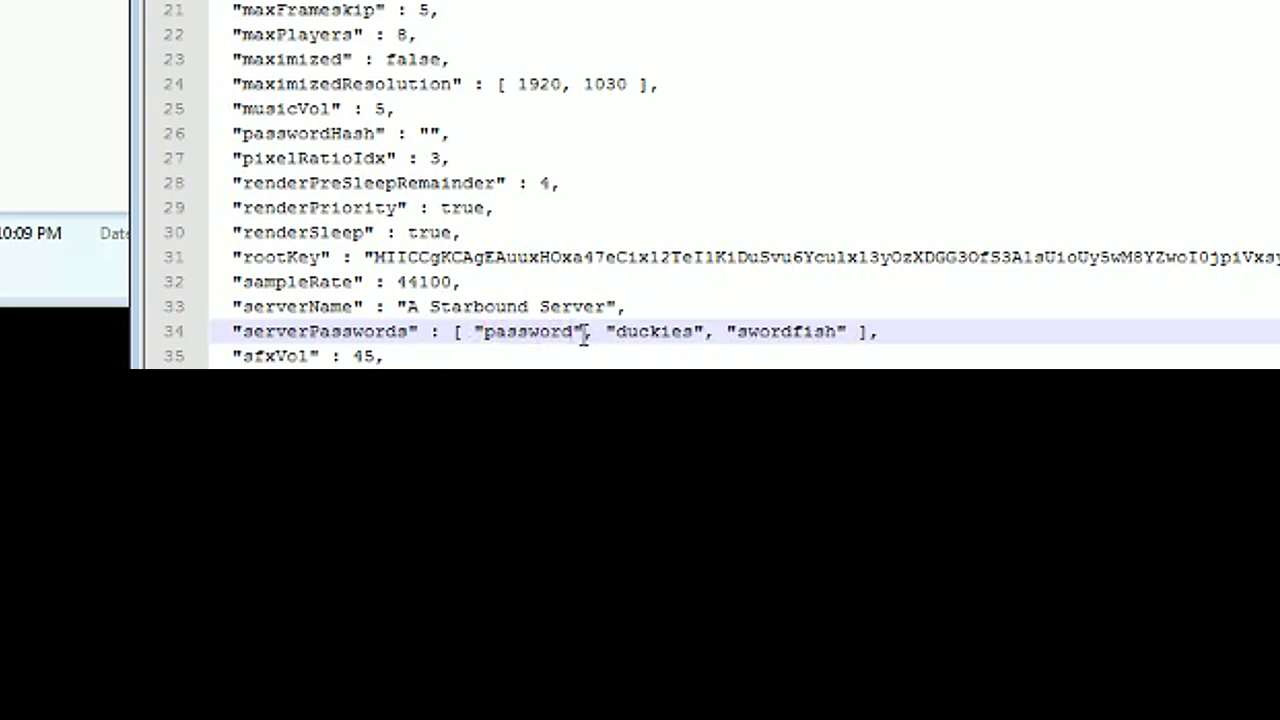
{"action": "mouse_move", "coordinate": [589, 333]}
{"action": "left_mouse_down"}
{"action": "mouse_move", "coordinate": [604, 333]}
{"action": "mouse_move", "coordinate": [588, 336]}
{"action": "left_mouse_up"}
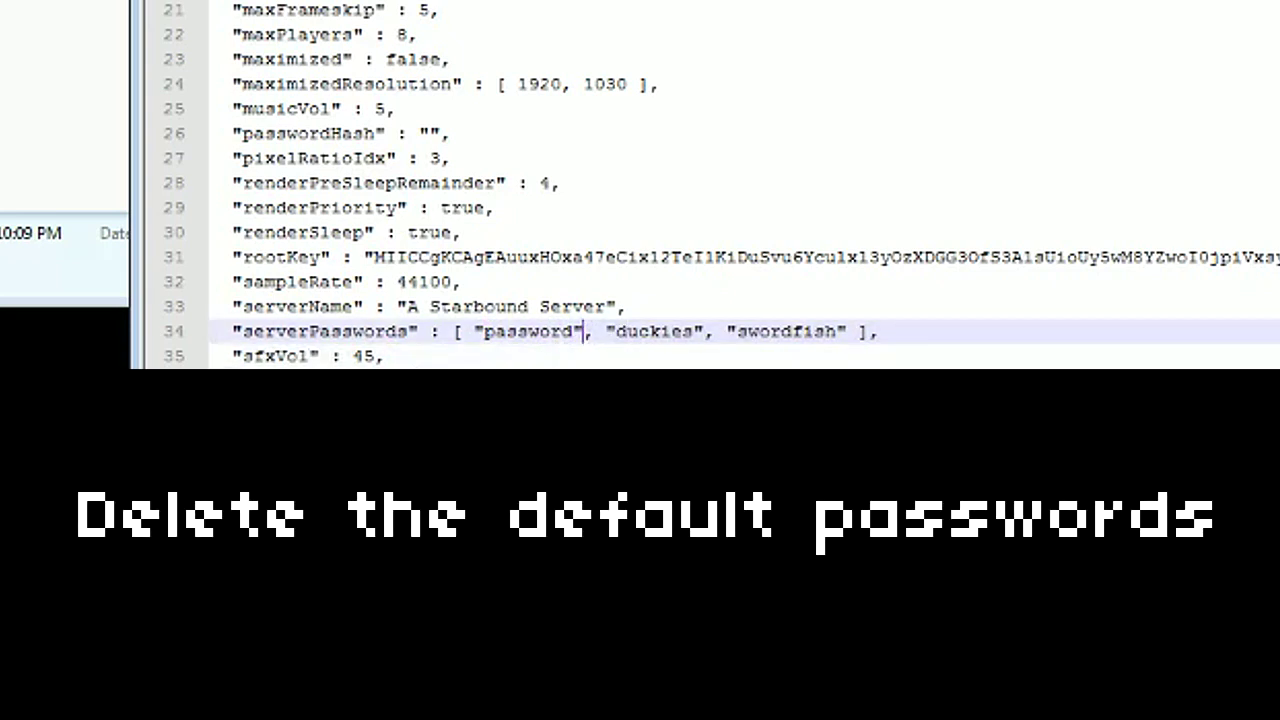
{"action": "left_click_drag", "start_coordinate": [588, 336], "coordinate": [846, 331]}
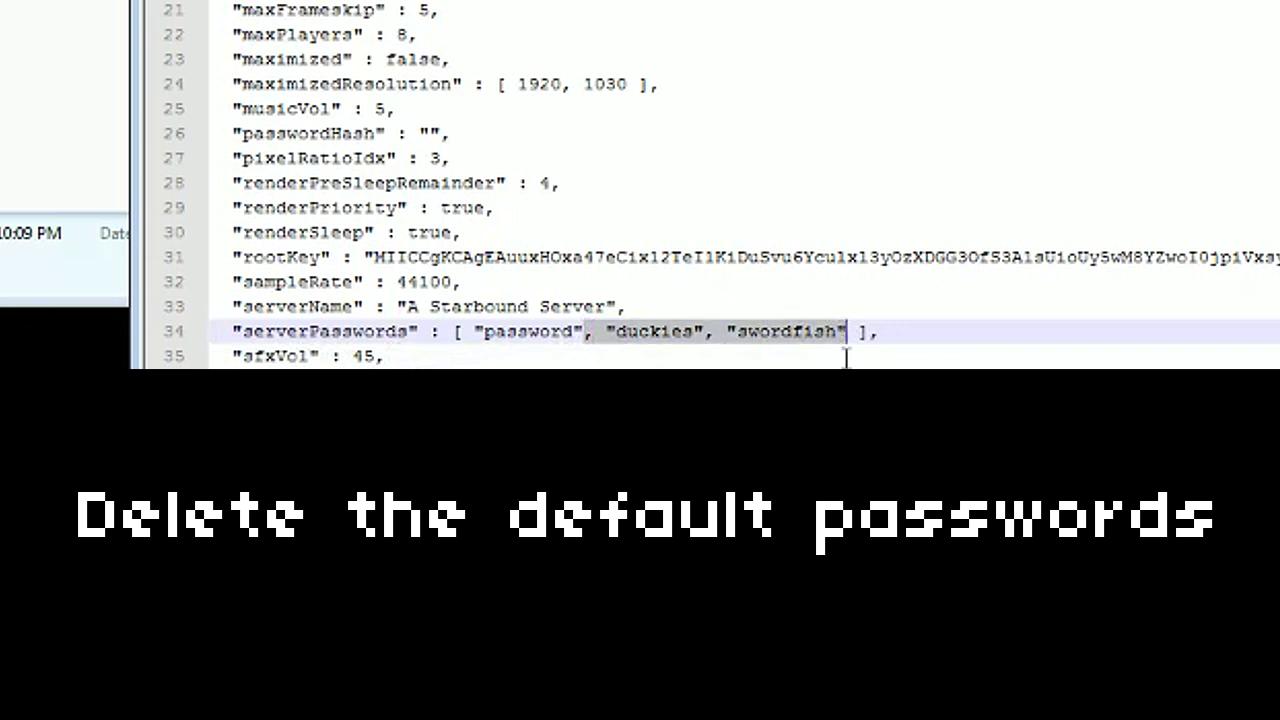
{"action": "key", "text": "Delete"}
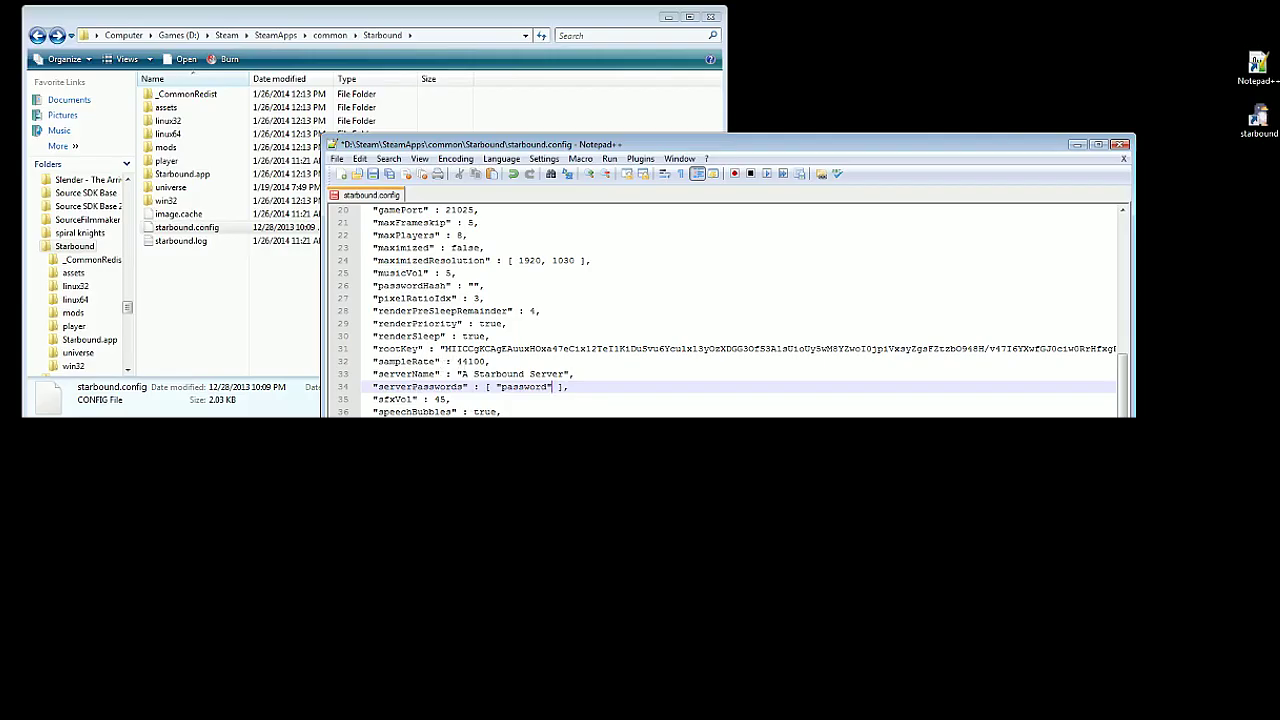
{"action": "scroll", "coordinate": [730, 310], "scroll_direction": "up", "scroll_amount": 6}
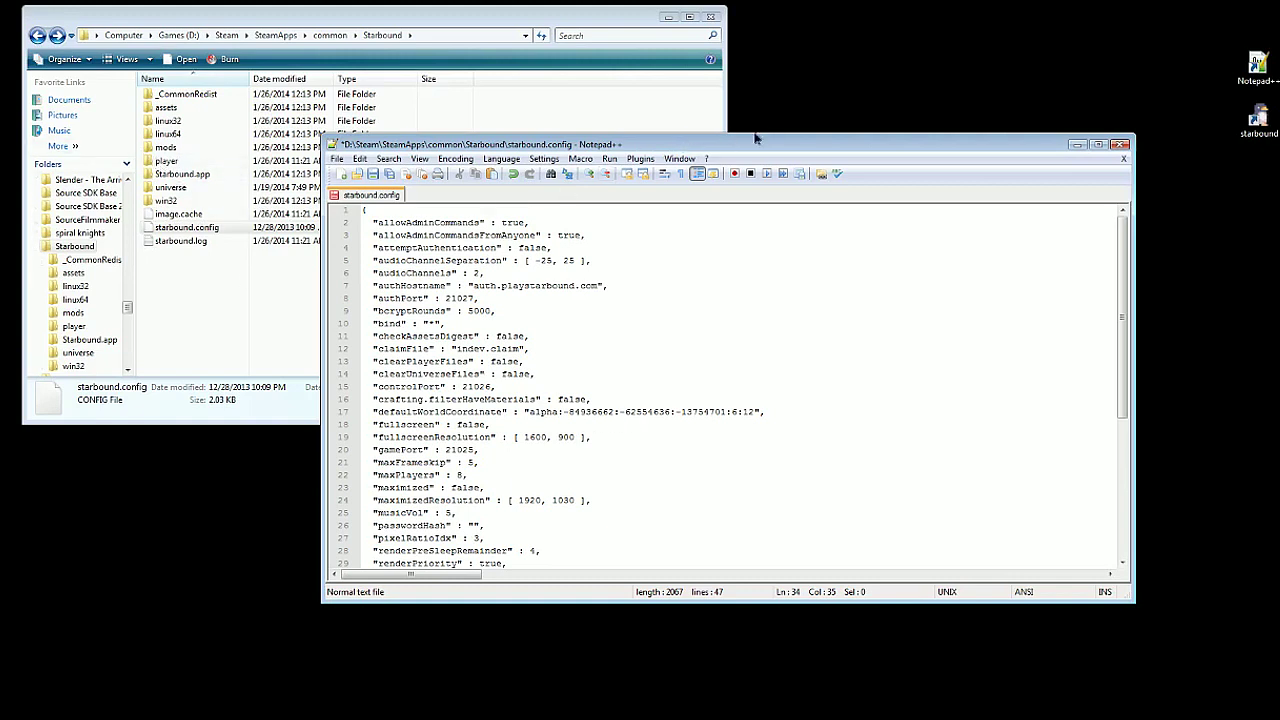
{"action": "left_click_drag", "start_coordinate": [682, 145], "coordinate": [828, 236]}
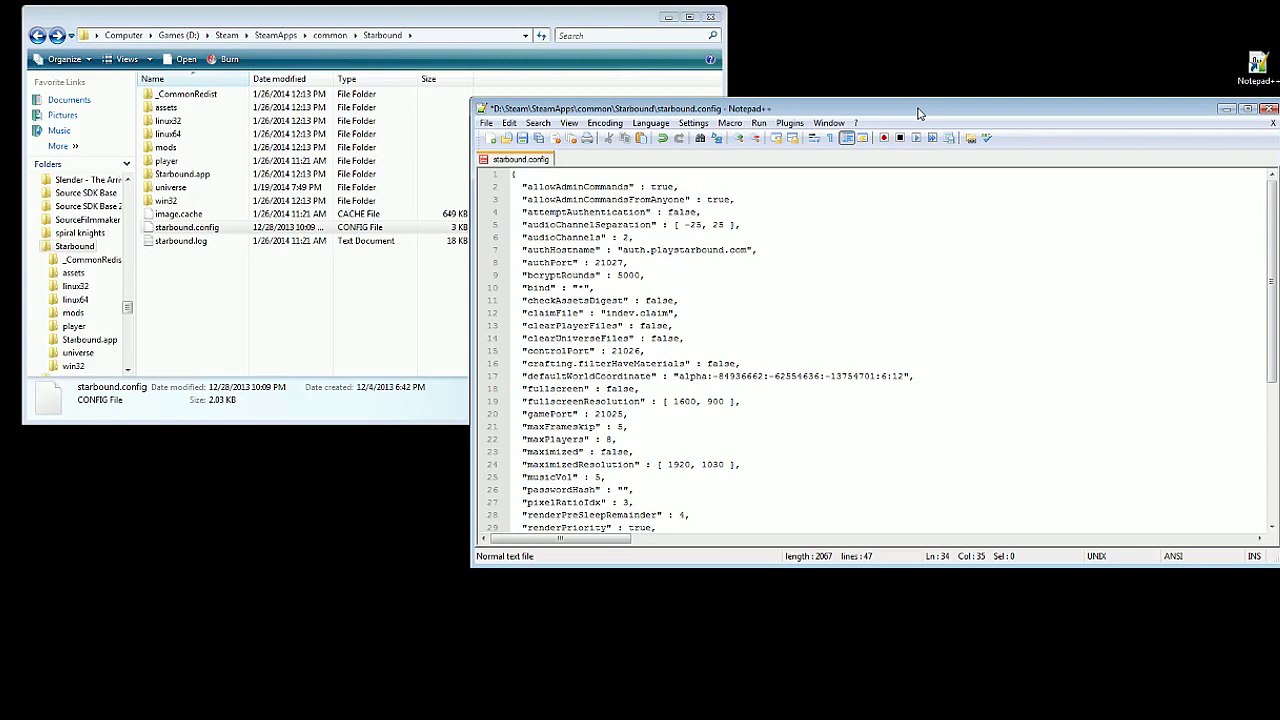
{"action": "left_click_drag", "start_coordinate": [918, 113], "coordinate": [922, 111]}
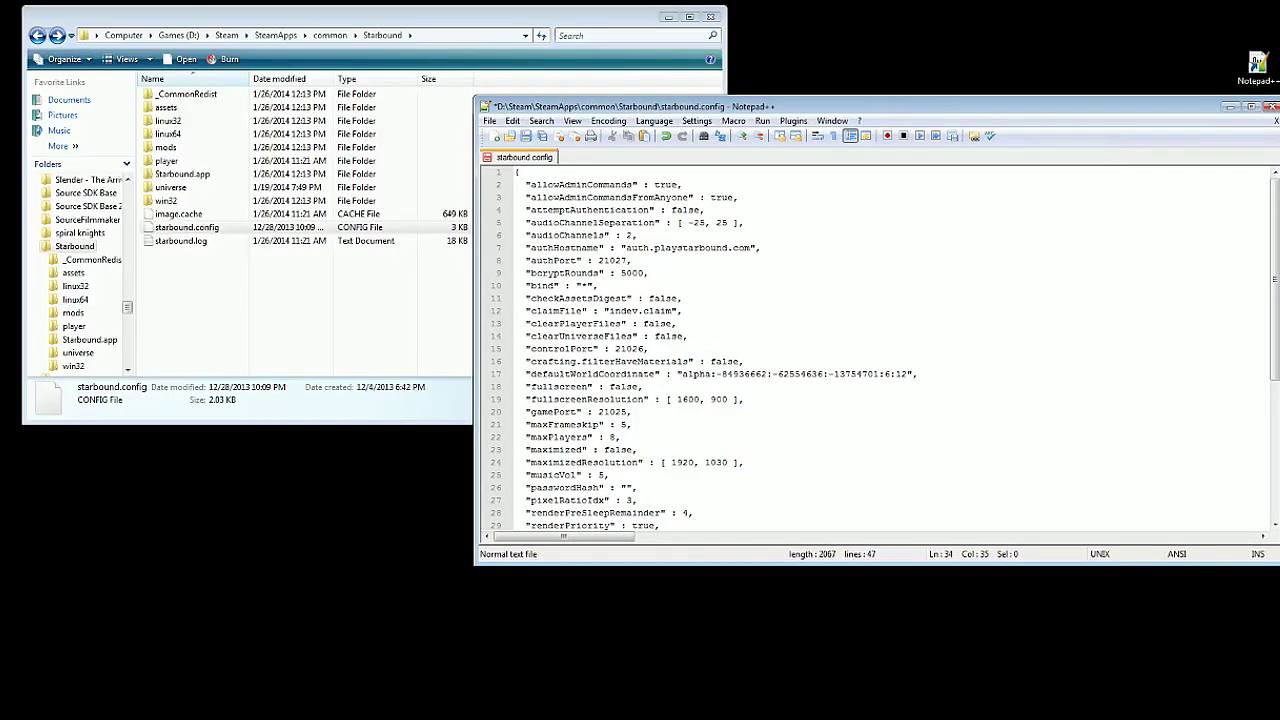